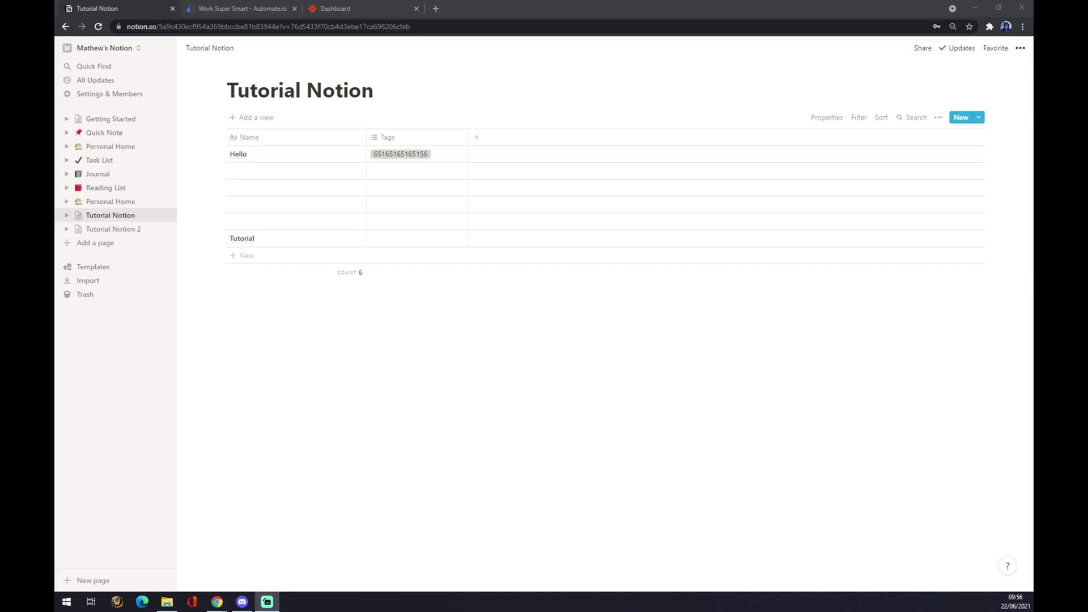
Switch from the Notion 'Tutorial Notion' database to the Automate.io homepage.
left_click(278, 6)
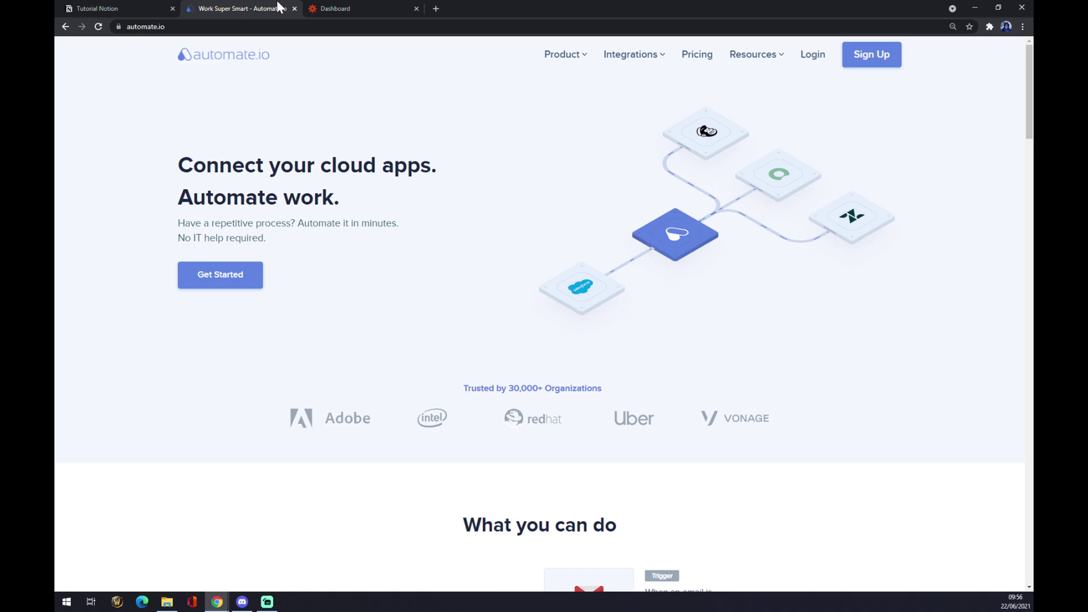
From the full integrations list, search 'not' and open Automate.io's Notion Integrations page.
mouse_move(617, 62)
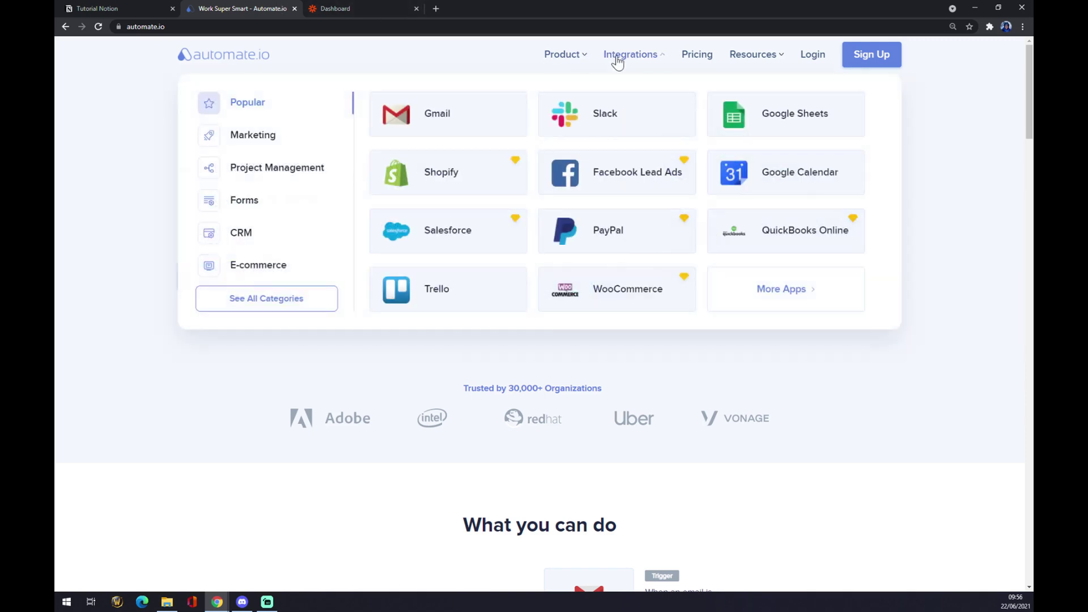
left_click(282, 305)
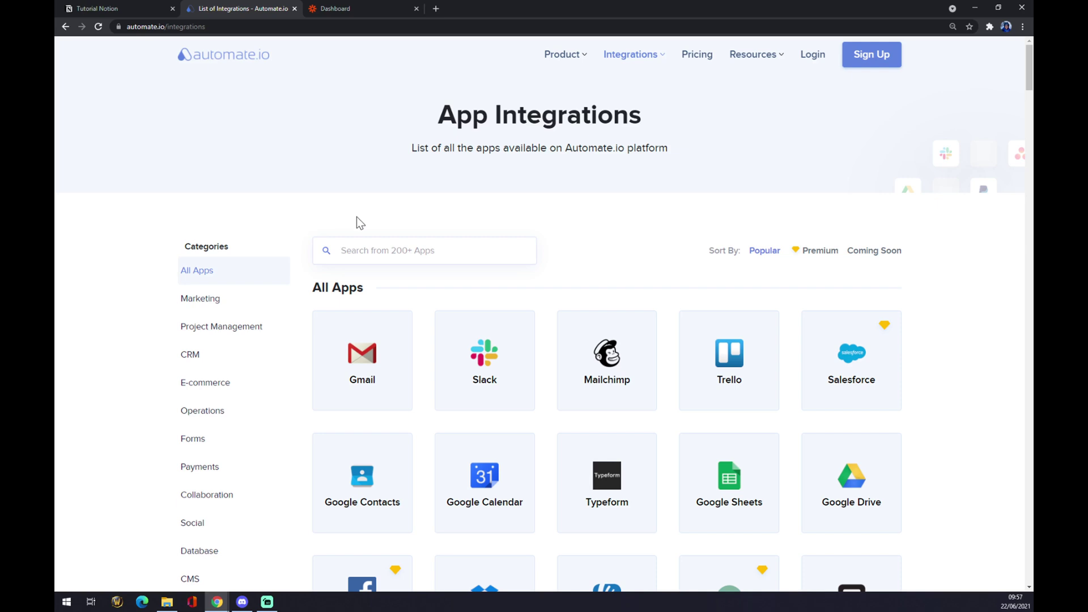
type("not")
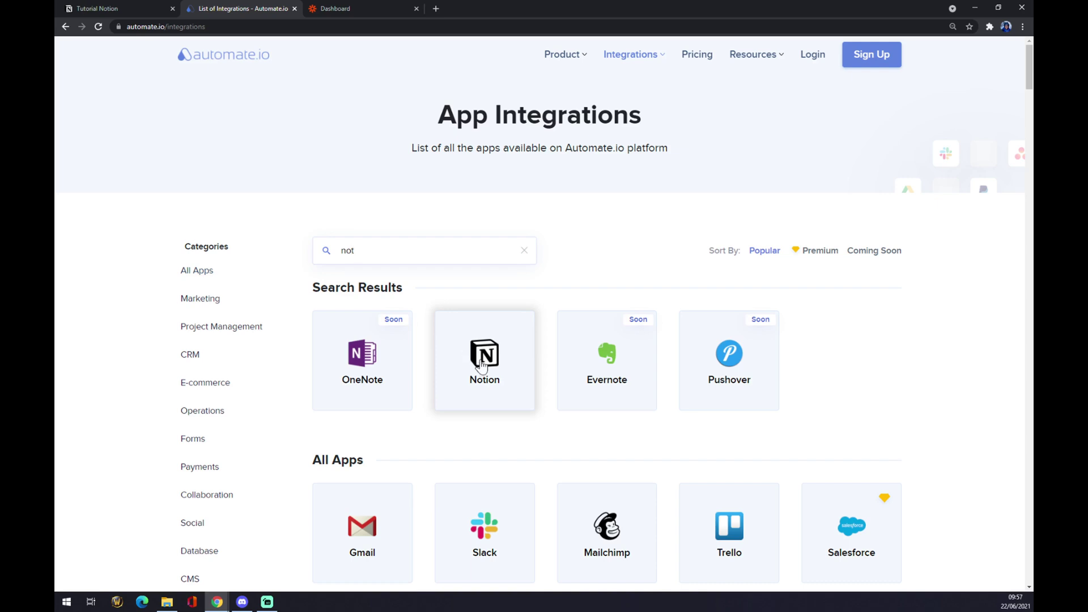
left_click(479, 366)
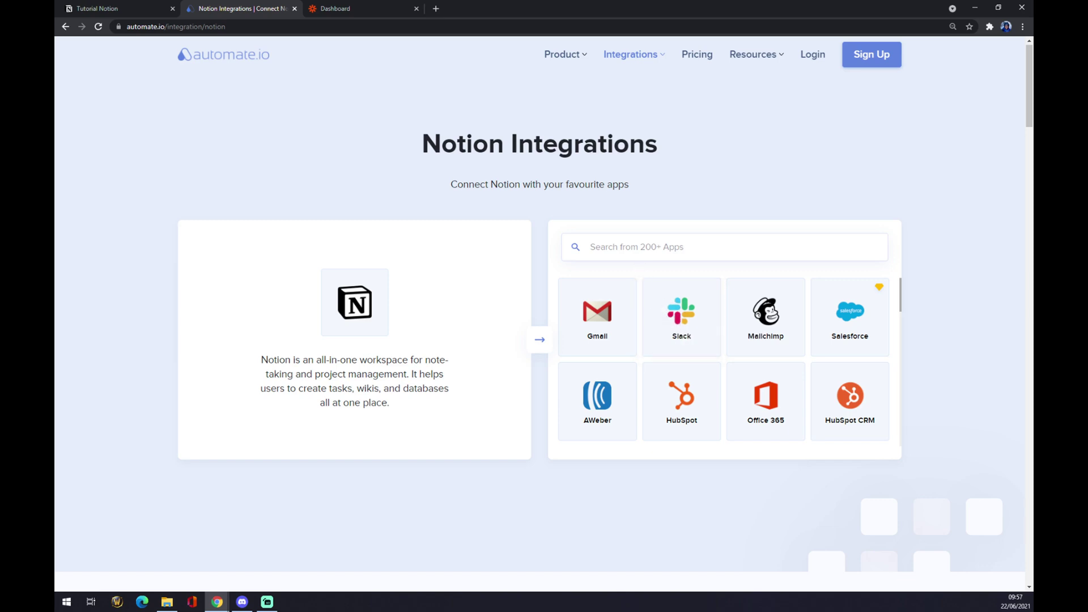
Search 'slack', open the Notion–Slack integration page and scroll down to Create your own Integration.
left_click(635, 247)
type("slack")
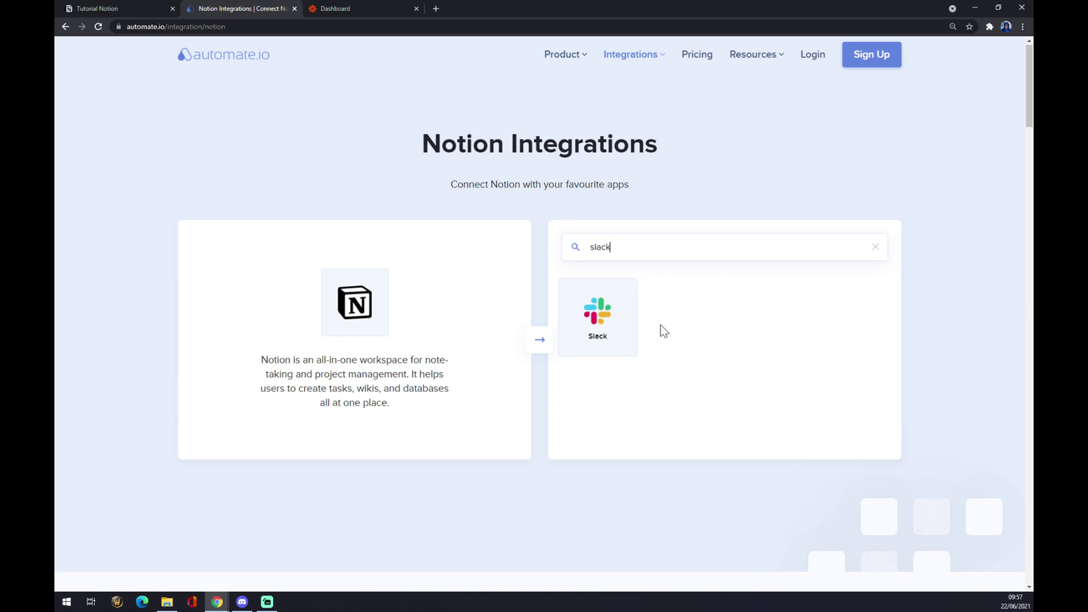
left_click(615, 319)
scroll(615, 320, "down", 3)
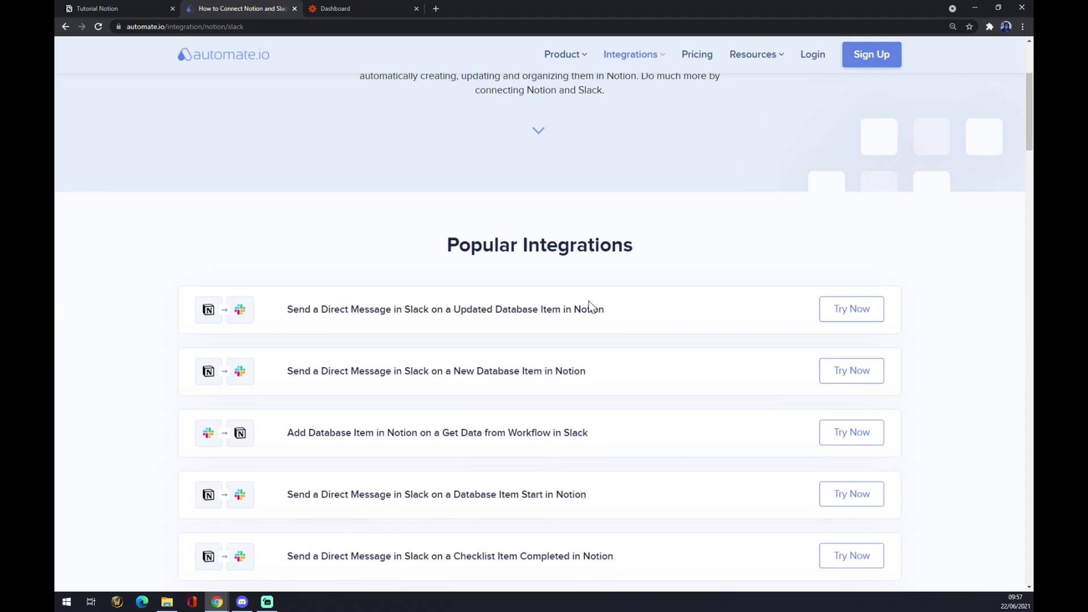
scroll(589, 305, "down", 2)
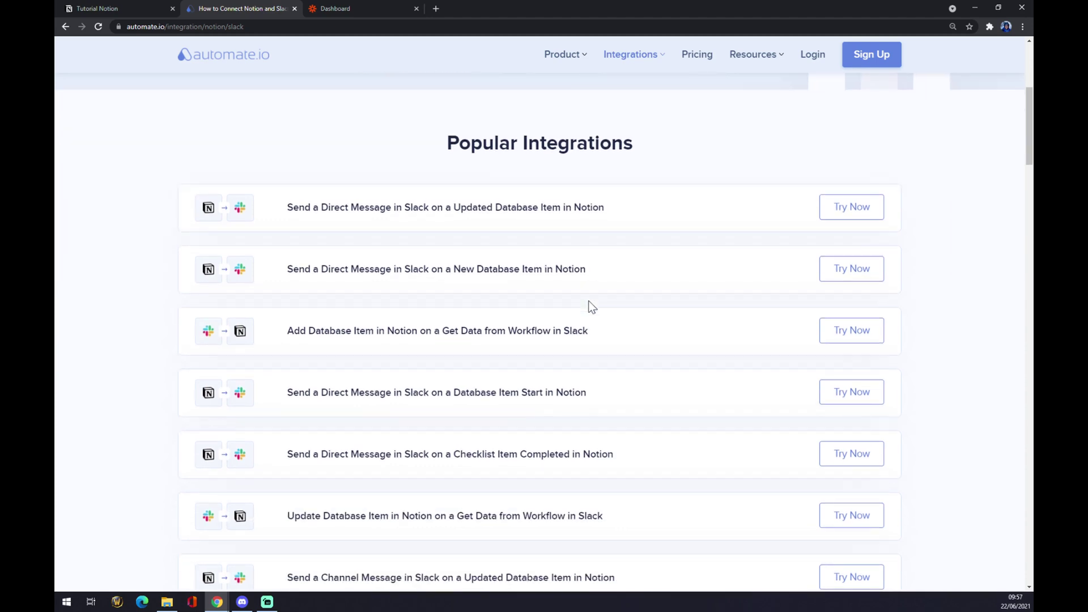
scroll(589, 306, "down", 2)
scroll(590, 306, "up", 2)
scroll(588, 301, "down", 4)
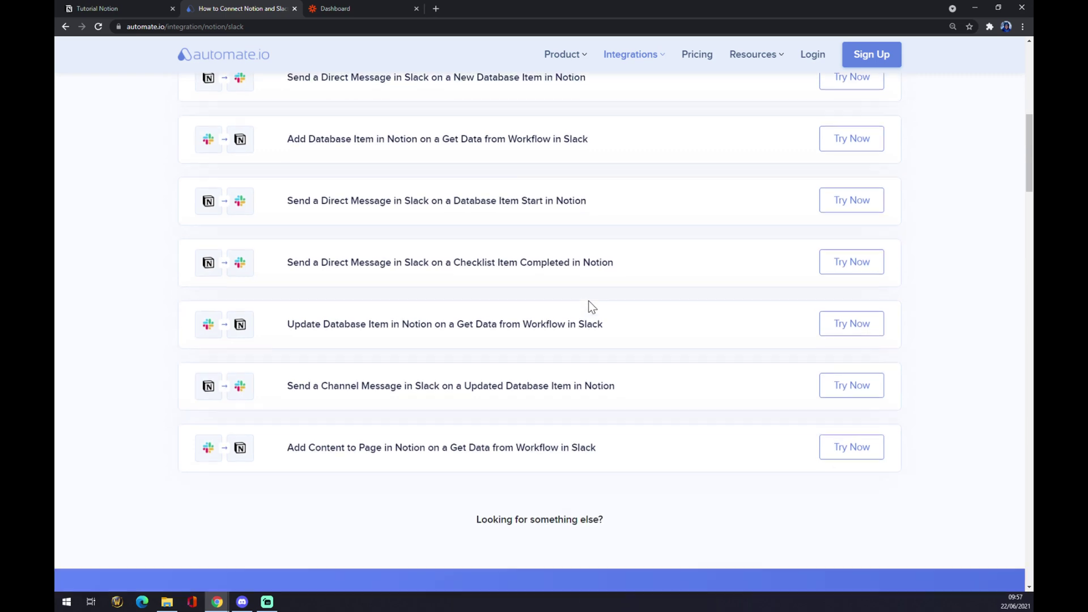
scroll(589, 306, "up", 2)
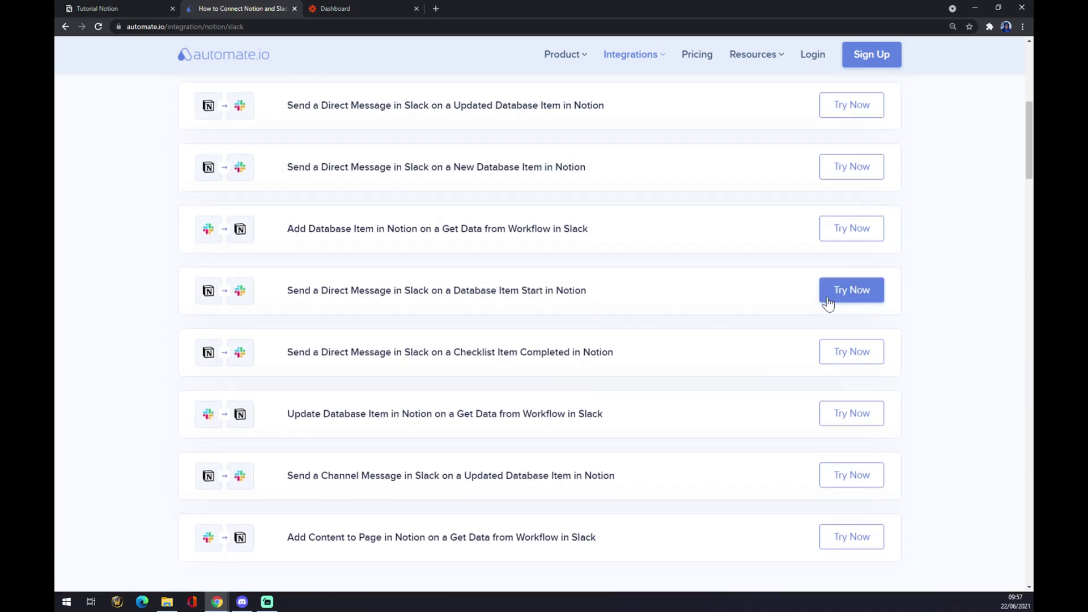
scroll(578, 299, "down", 2)
scroll(580, 300, "down", 6)
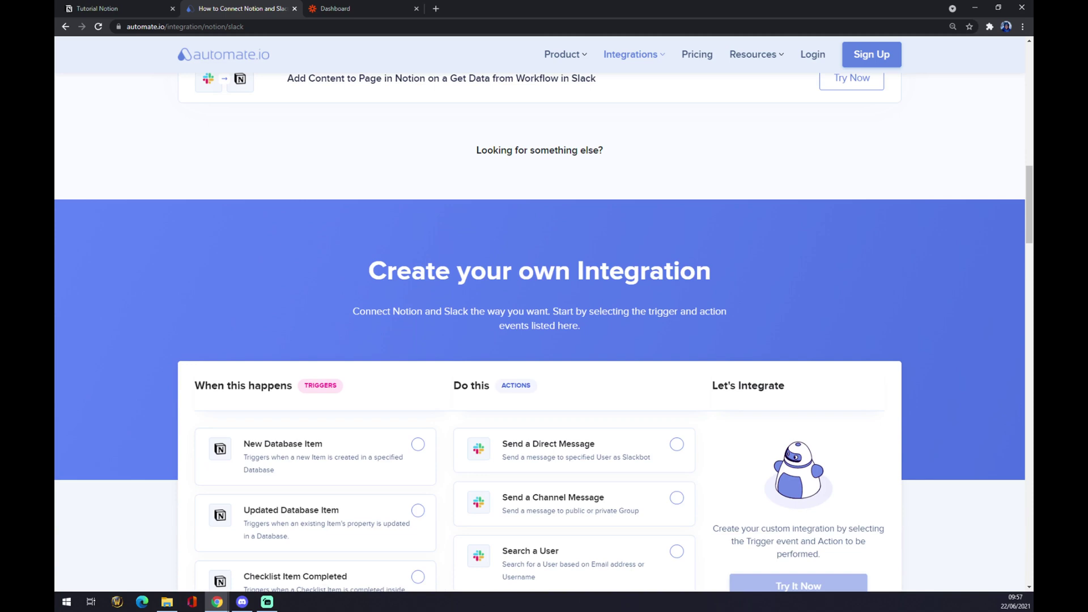
Choose New Database Item as the Notion trigger in the integration builder.
scroll(395, 294, "down", 6)
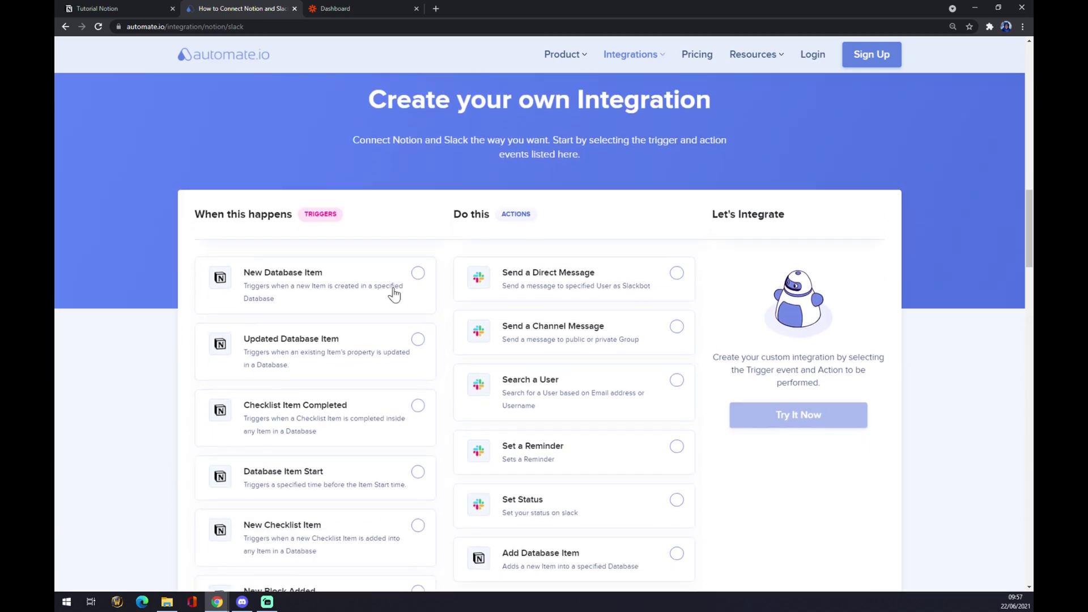
scroll(395, 295, "down", 3)
scroll(395, 294, "up", 2)
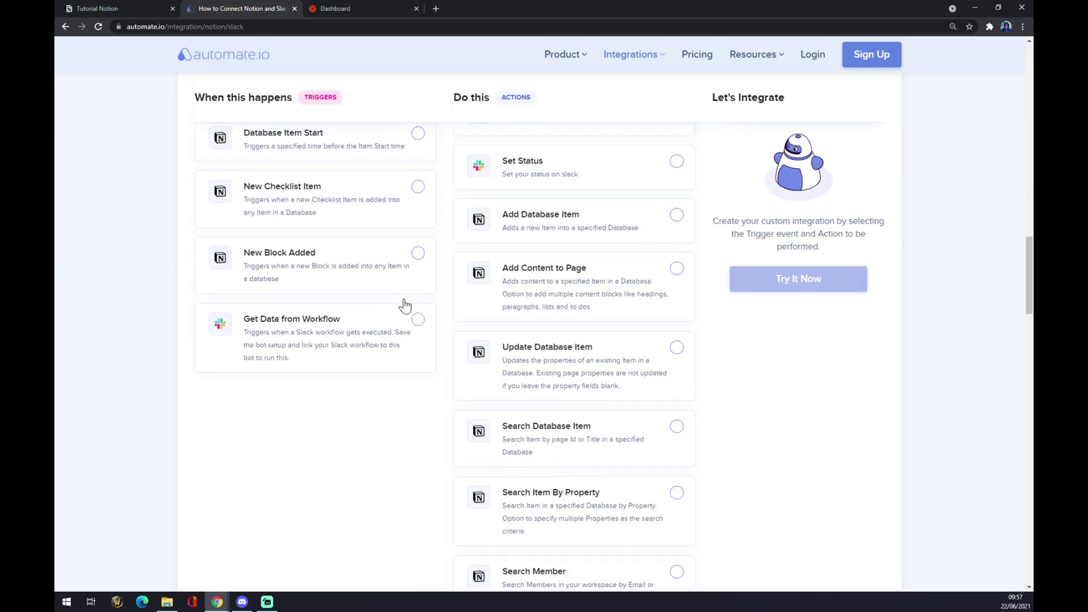
scroll(404, 306, "up", 6)
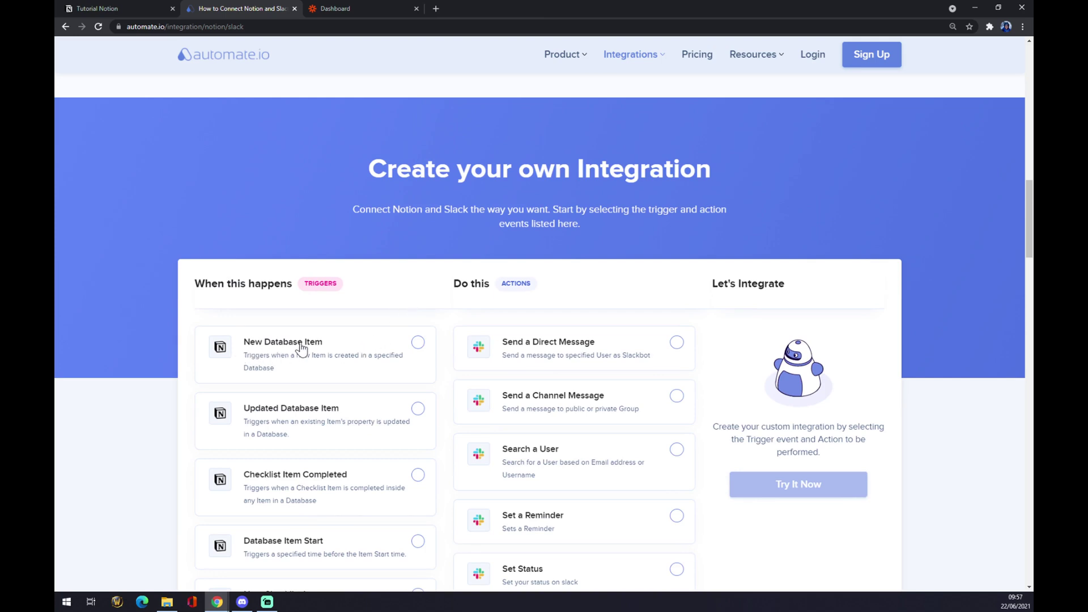
left_click(419, 345)
Choose Send a Direct Message as the Slack action, then move to the Zapier dashboard.
scroll(602, 365, "down", 3)
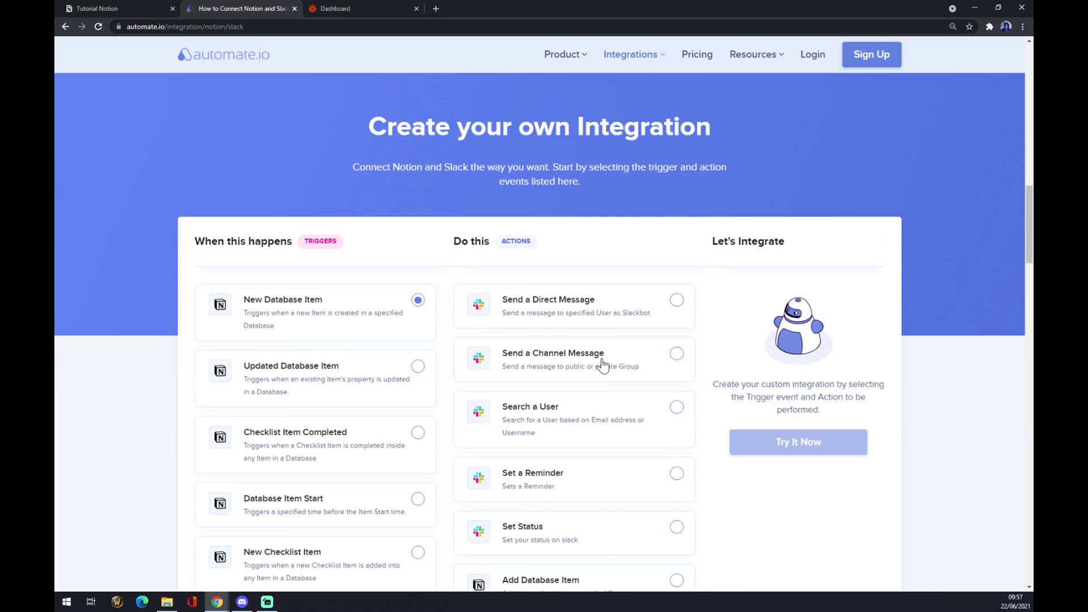
scroll(584, 347, "up", 3)
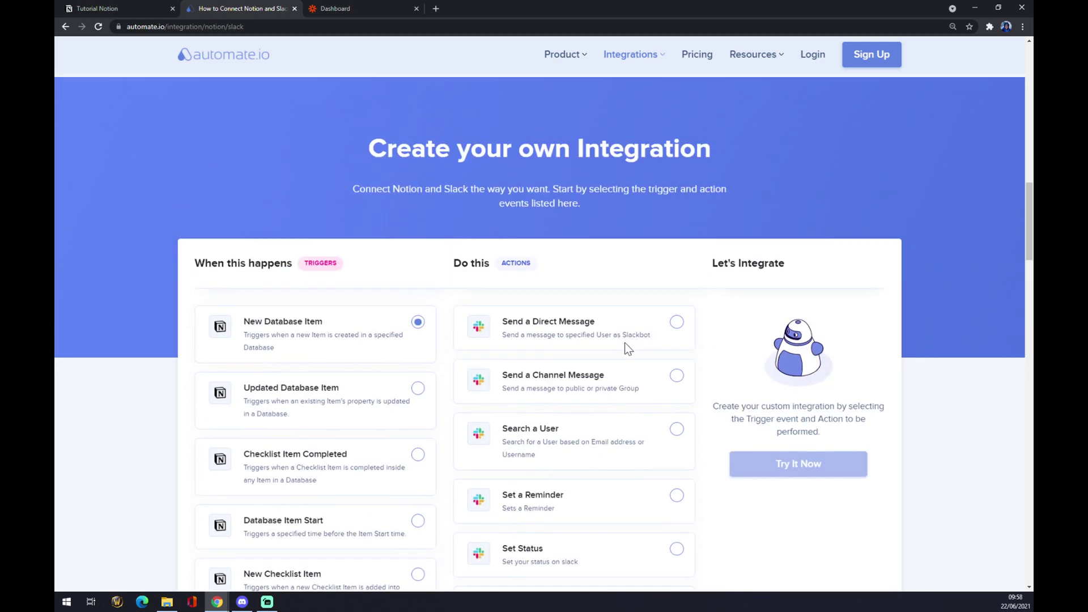
left_click(677, 342)
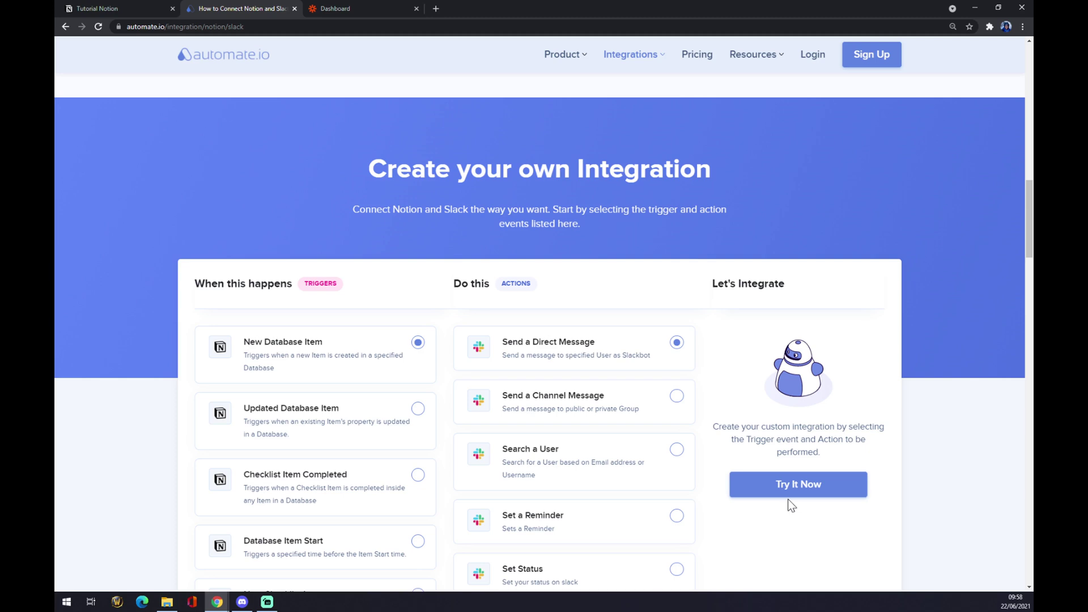
left_click(331, 8)
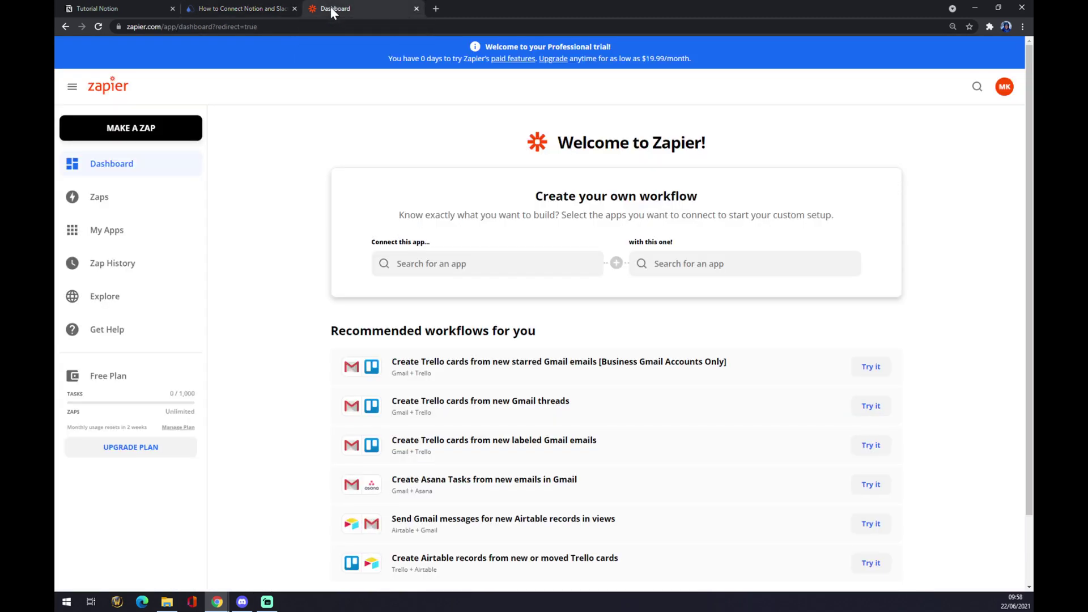
Create a new zap and name it 'notion to slack'.
left_click(142, 139)
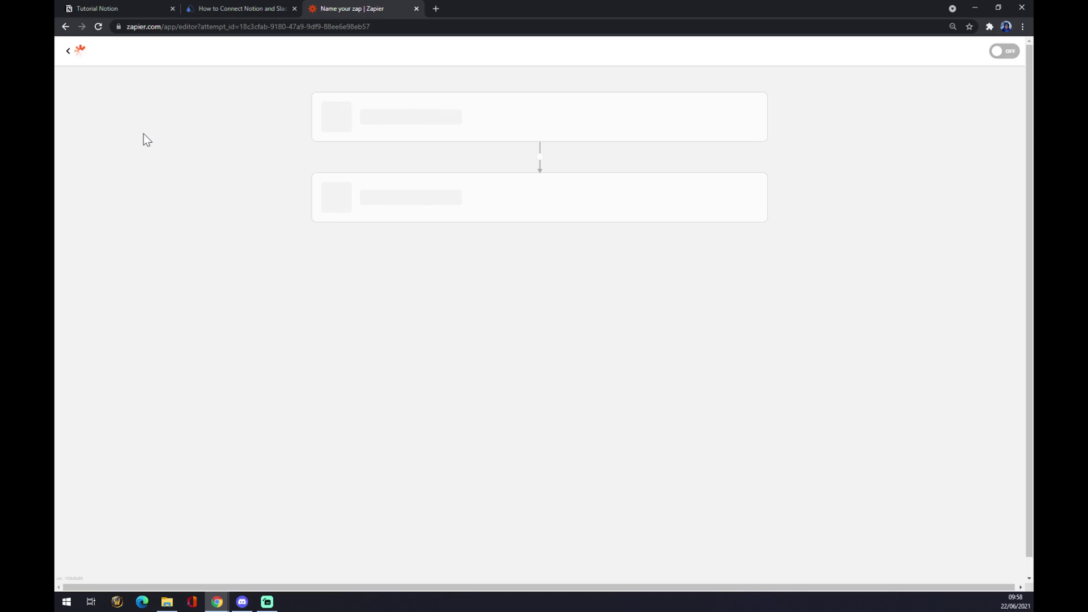
left_click(126, 76)
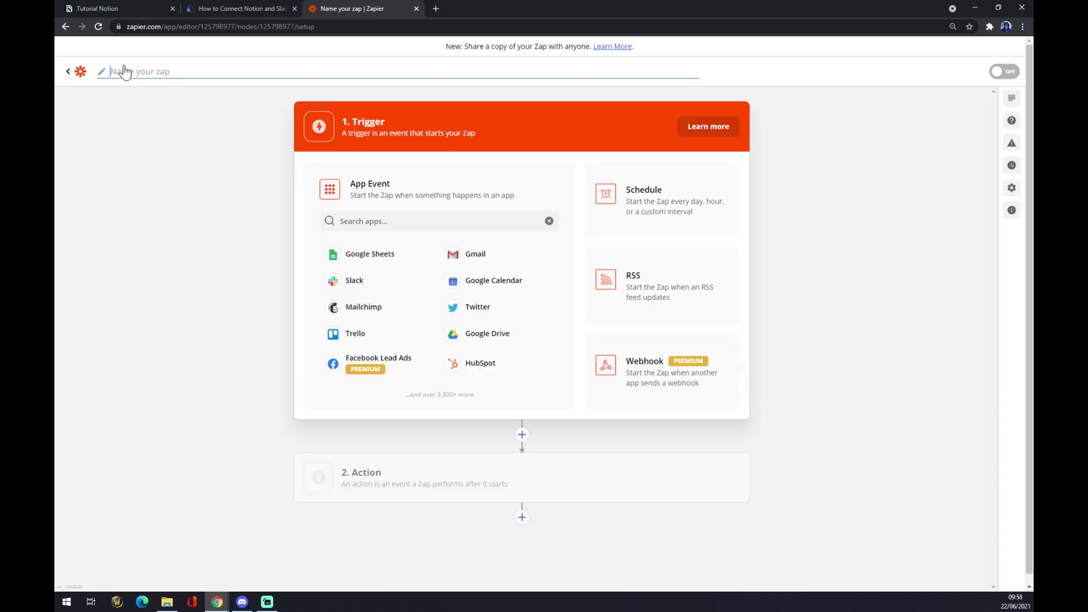
type("notion to slack")
key("Return")
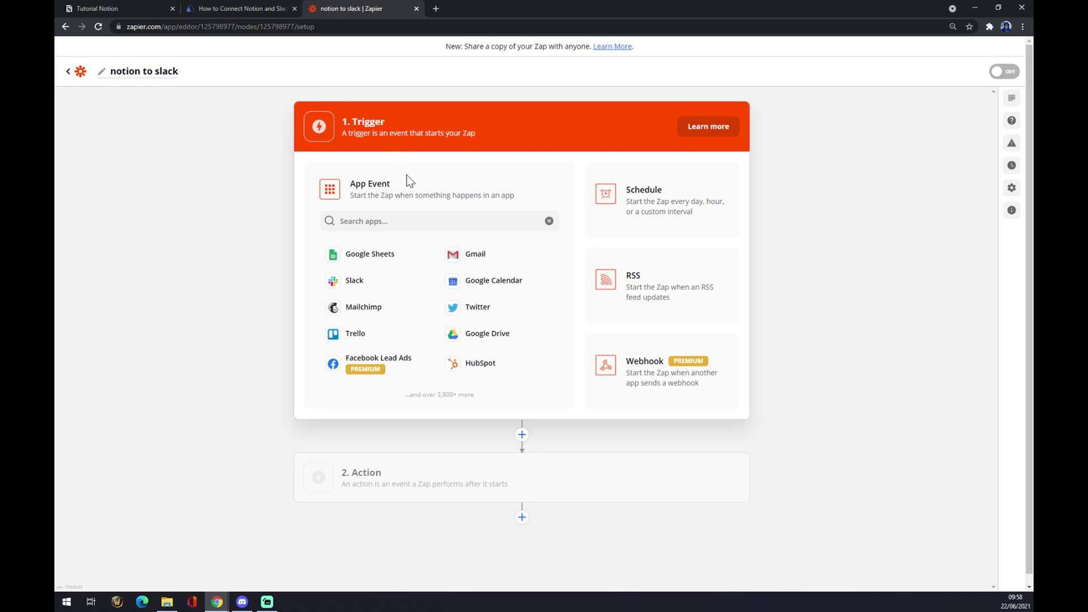
Set the zap's trigger to Notion with the New Database Item event.
left_click(380, 221)
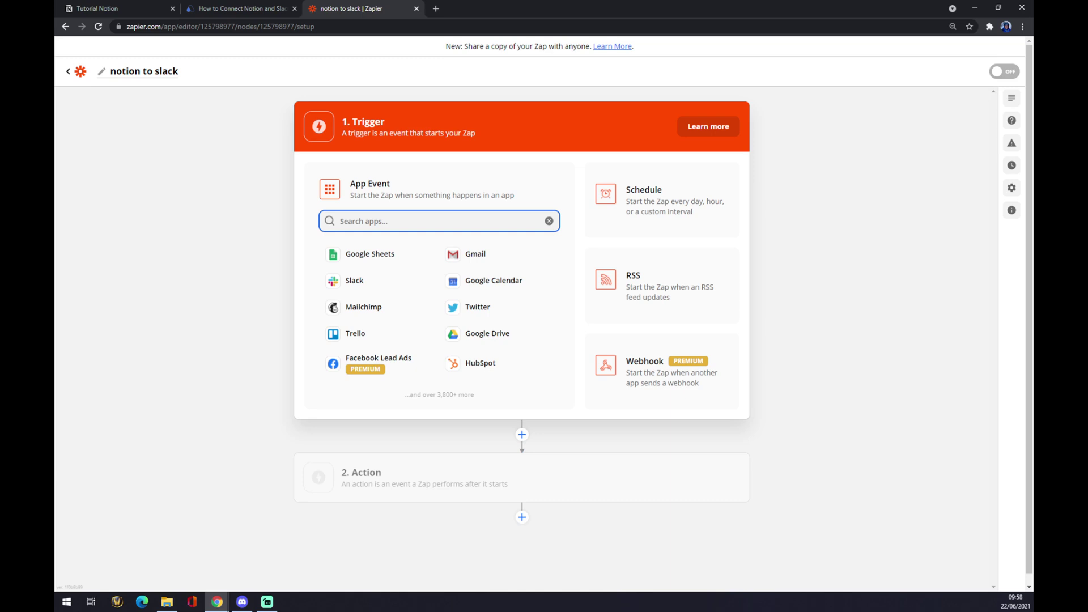
type("nozi")
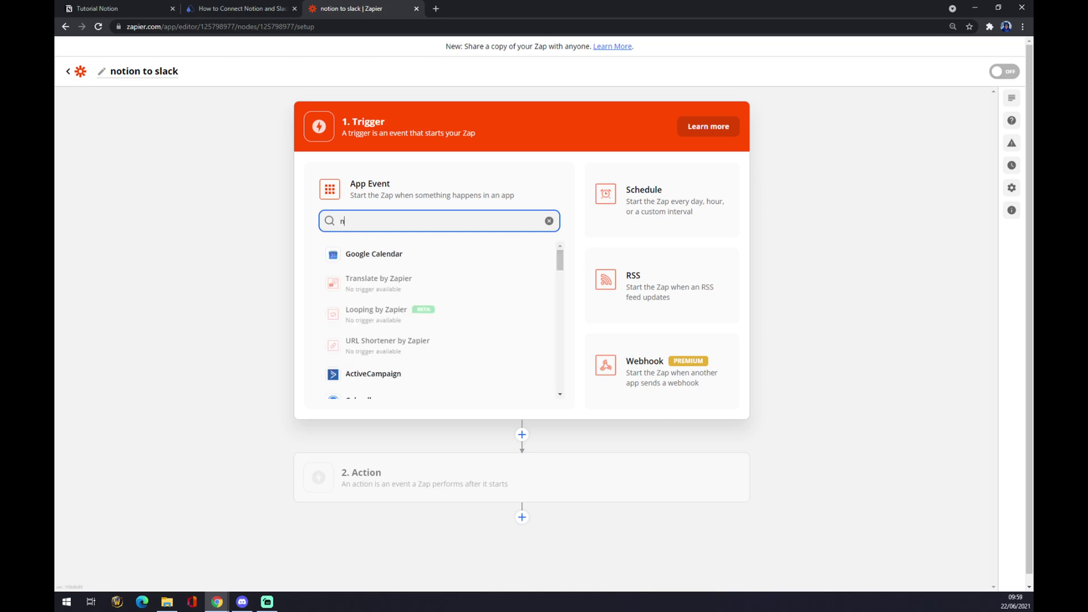
key("BackSpace")
key("BackSpace")
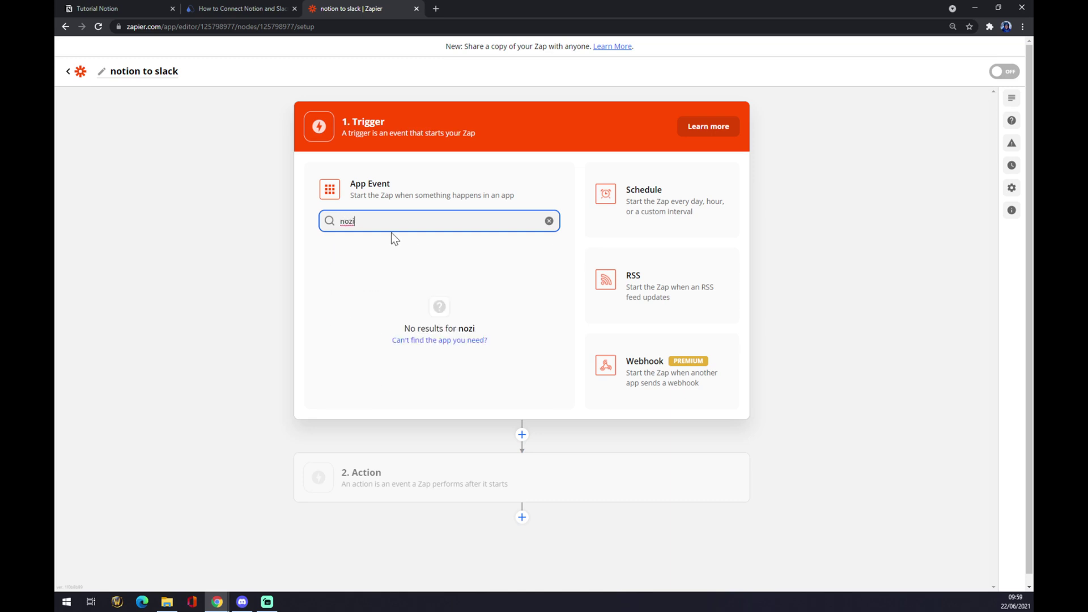
type("t")
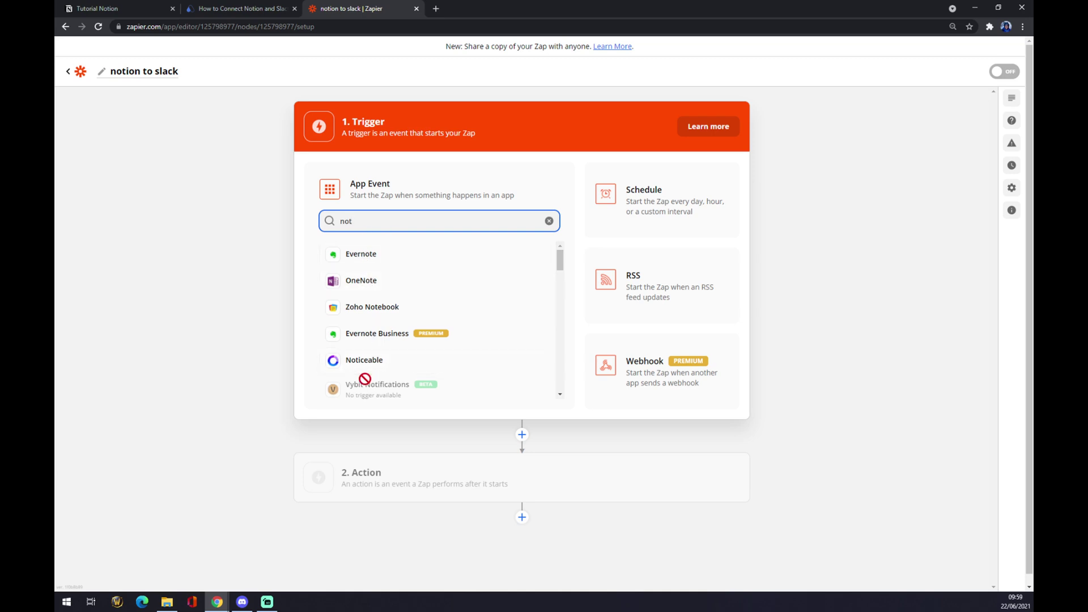
type("ion")
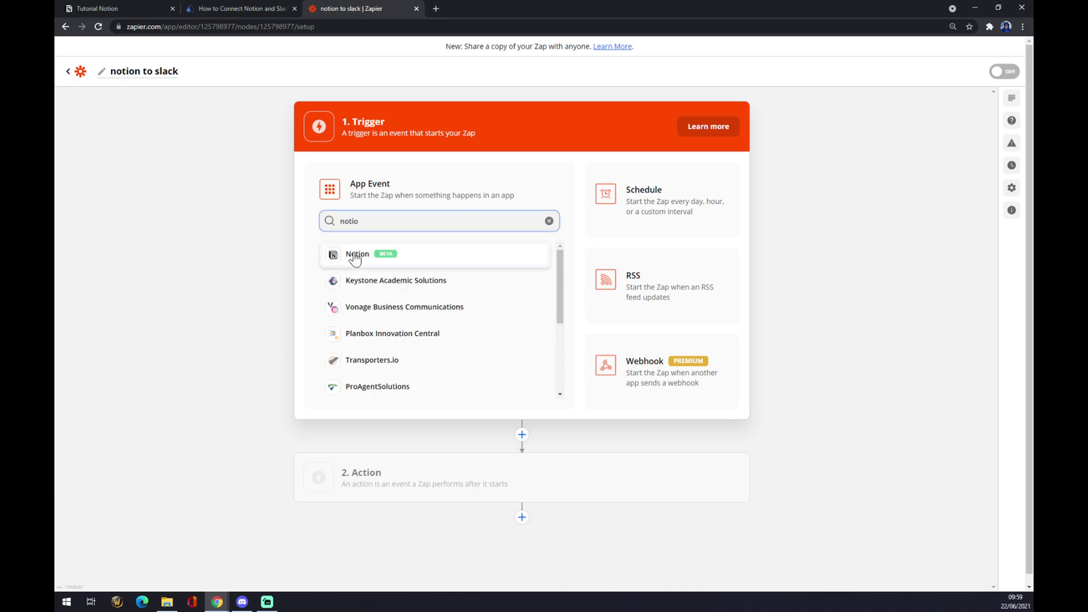
left_click(355, 253)
left_click(373, 255)
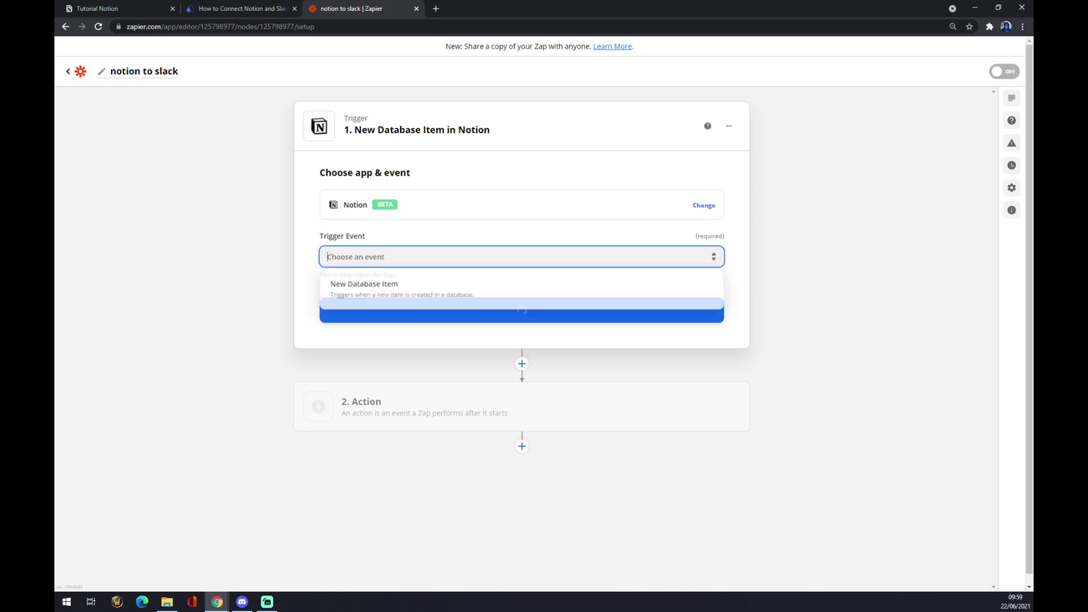
left_click(373, 290)
left_click(459, 316)
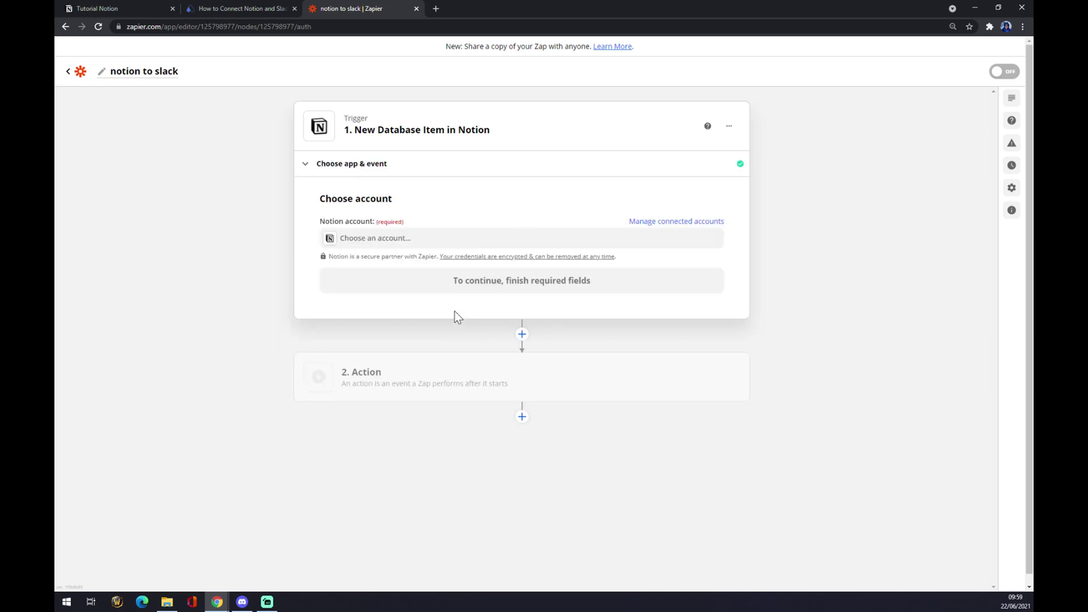
Select the connected Notion account for the trigger and continue.
left_click(370, 238)
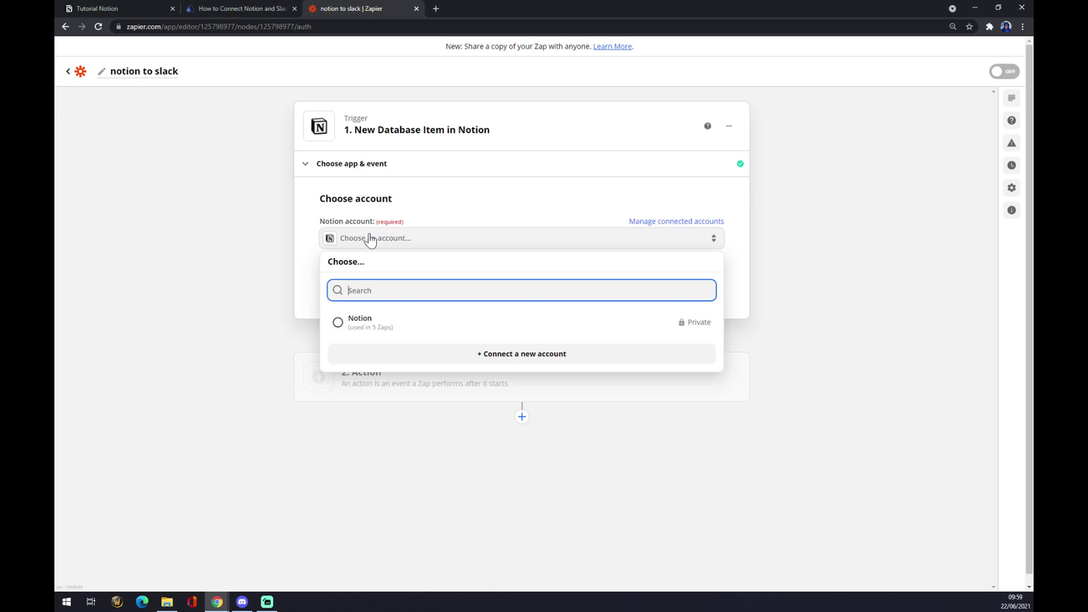
left_click(376, 324)
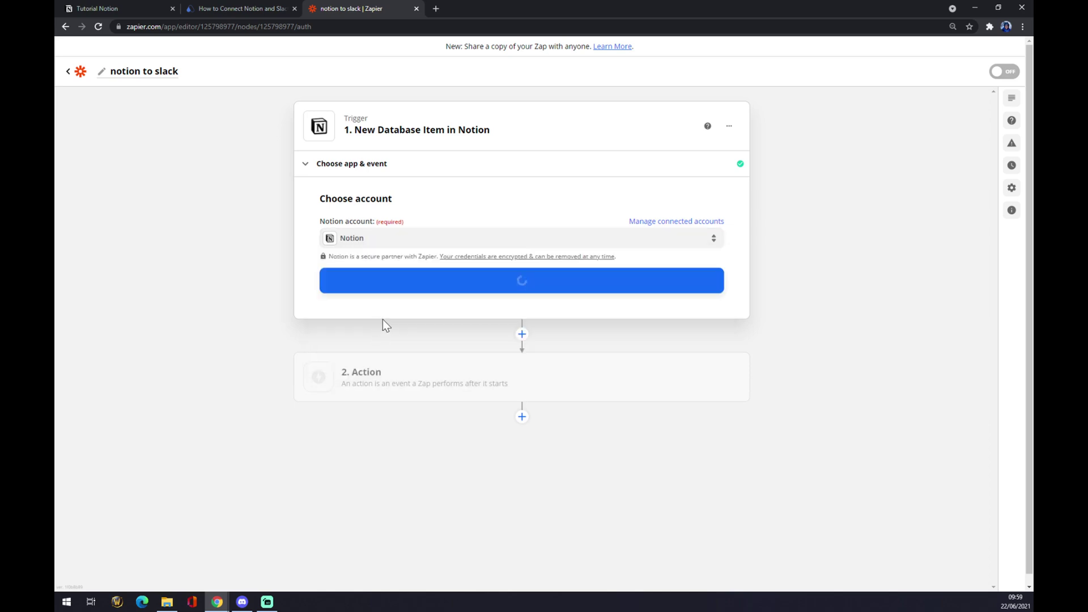
left_click(474, 282)
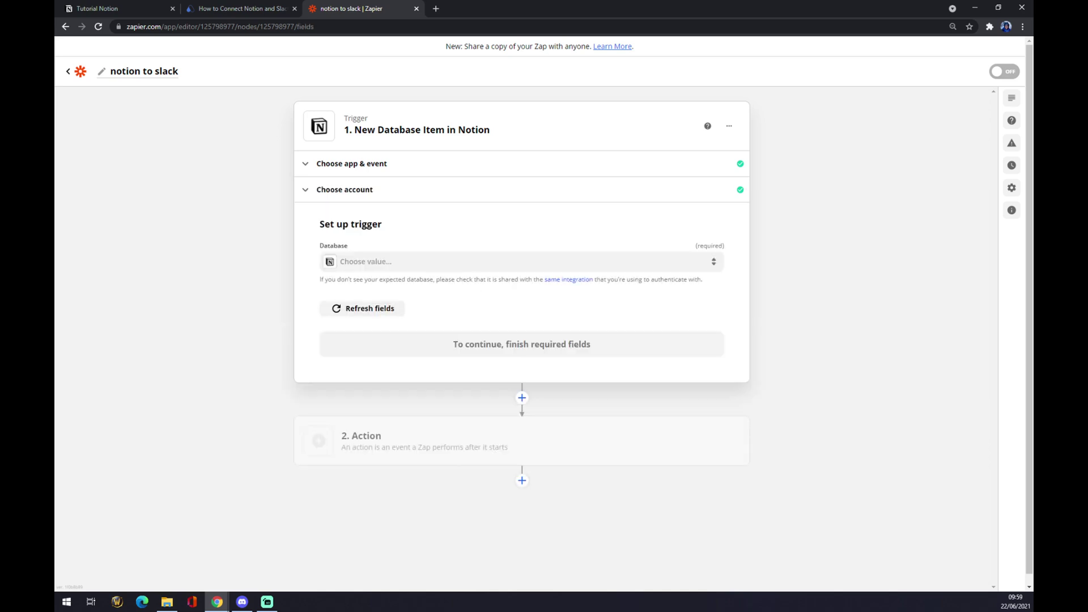
Look over the trigger's Notion database list, then begin the step 2 action setup.
left_click(403, 269)
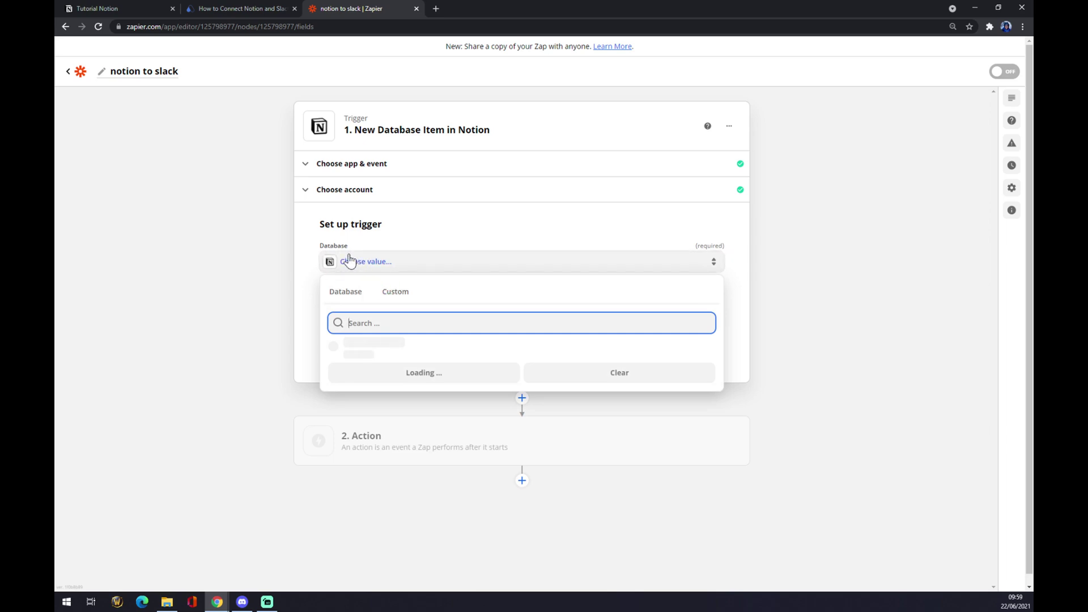
left_click(264, 353)
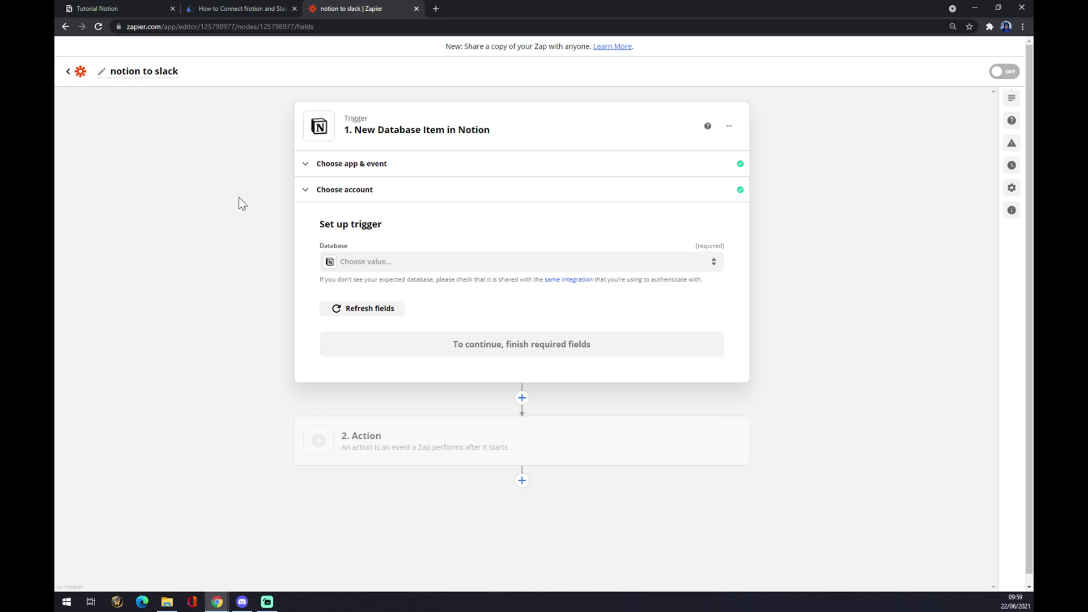
left_click(398, 455)
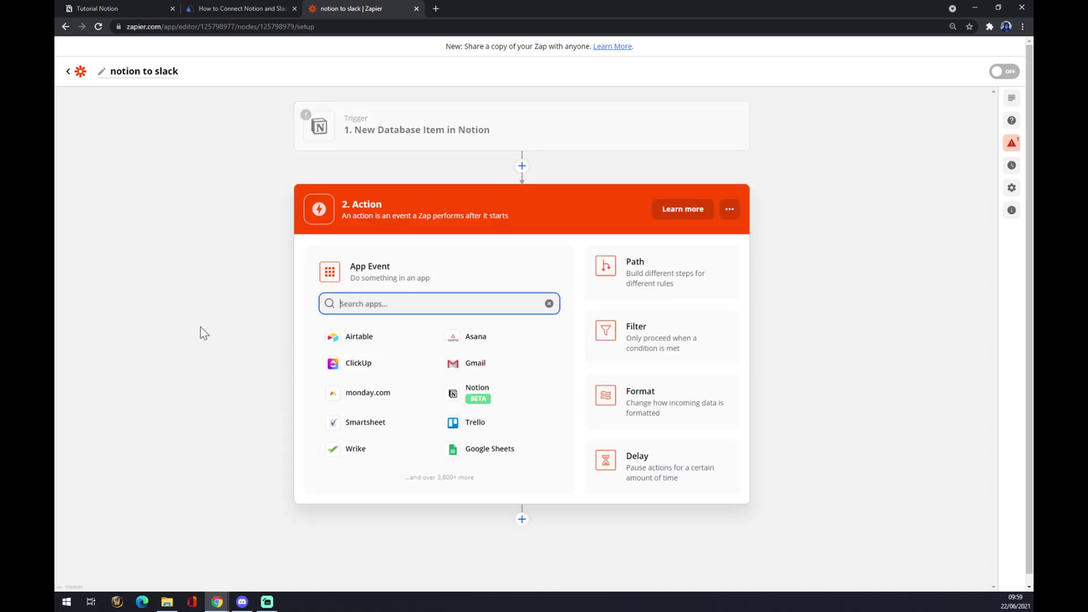
Set step 2 to the Slack Send Channel Message event, searching 'slac' to find Slack.
type("slac")
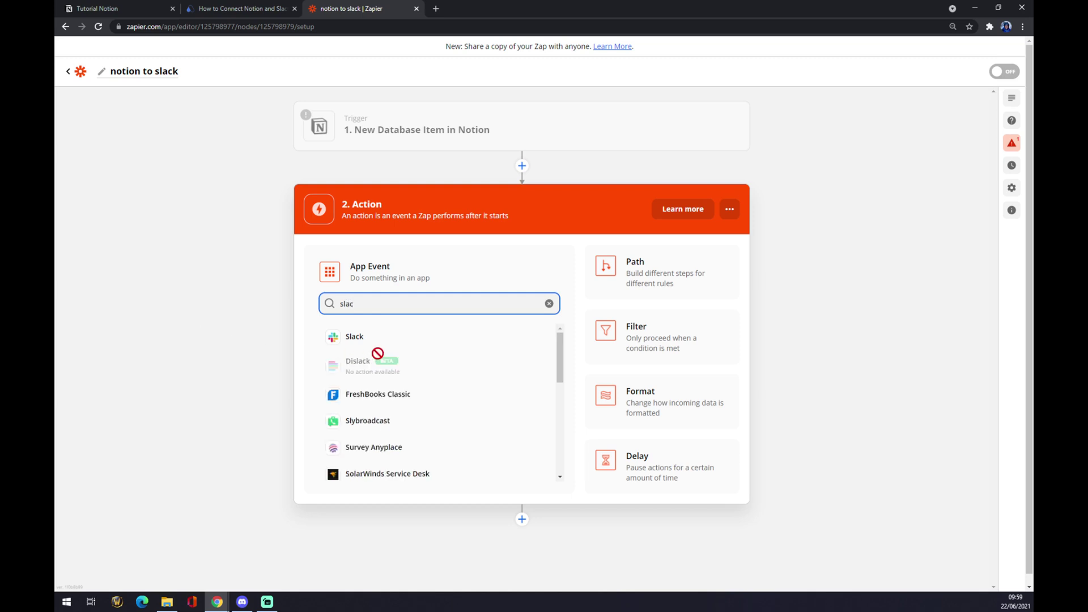
left_click(360, 342)
left_click(375, 338)
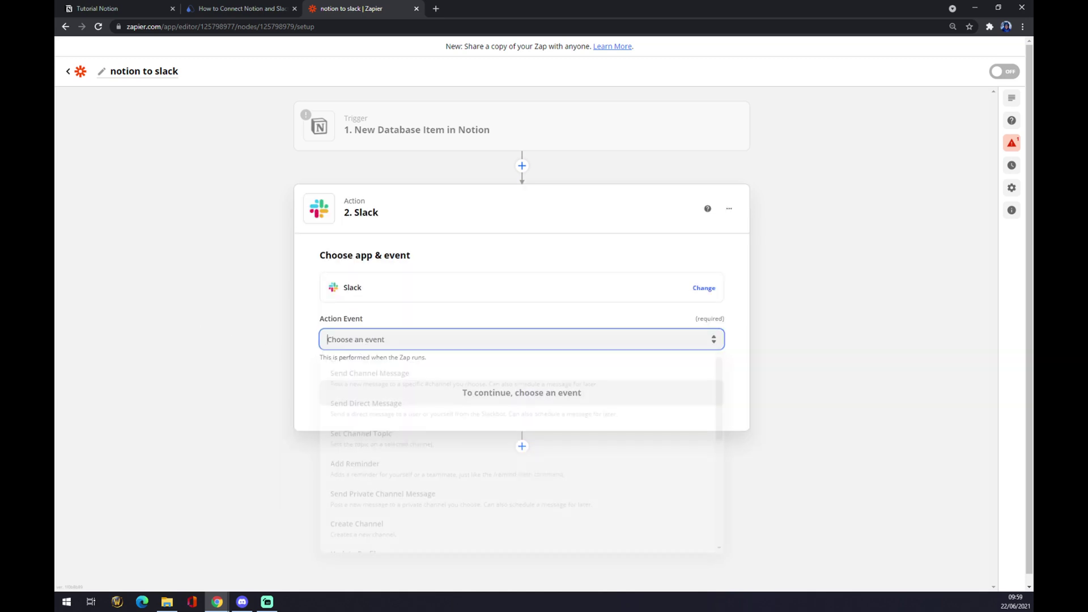
left_click(411, 389)
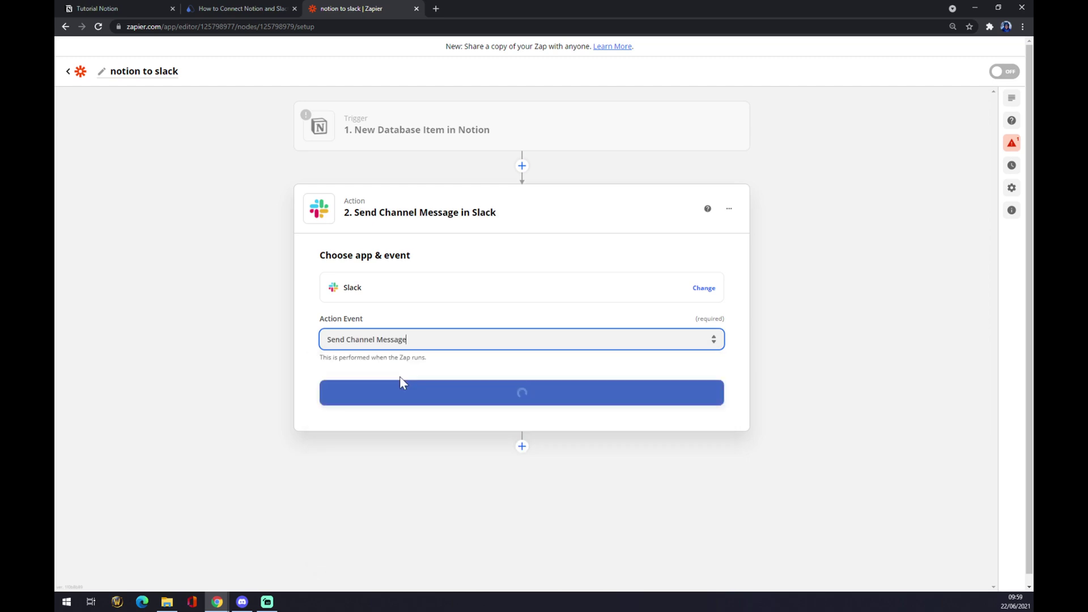
left_click(420, 394)
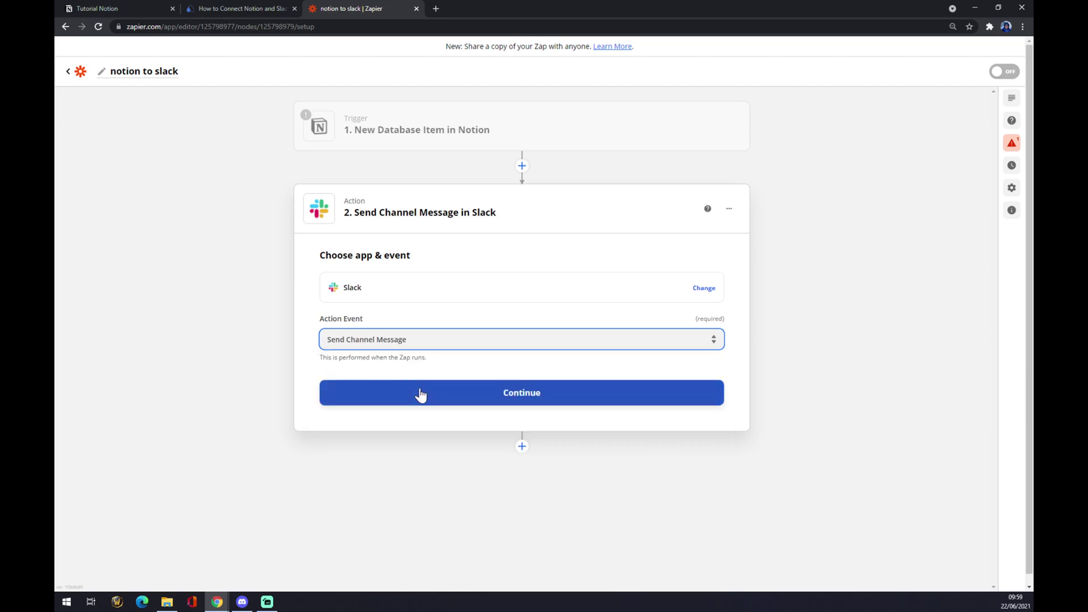